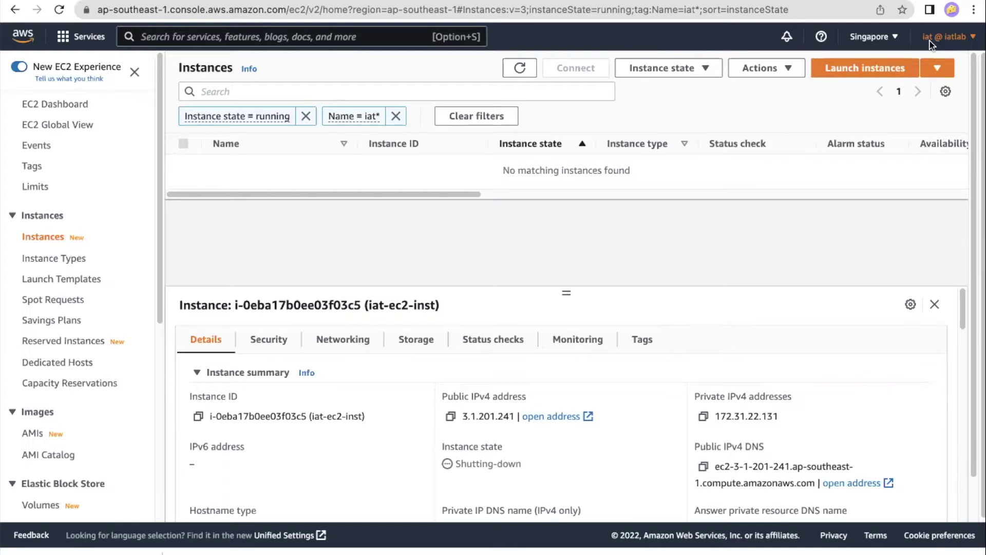
# - Search the console services for ec2 and check the selected region in the region list
pyautogui.click(201, 34)
pyautogui.write('ec2')
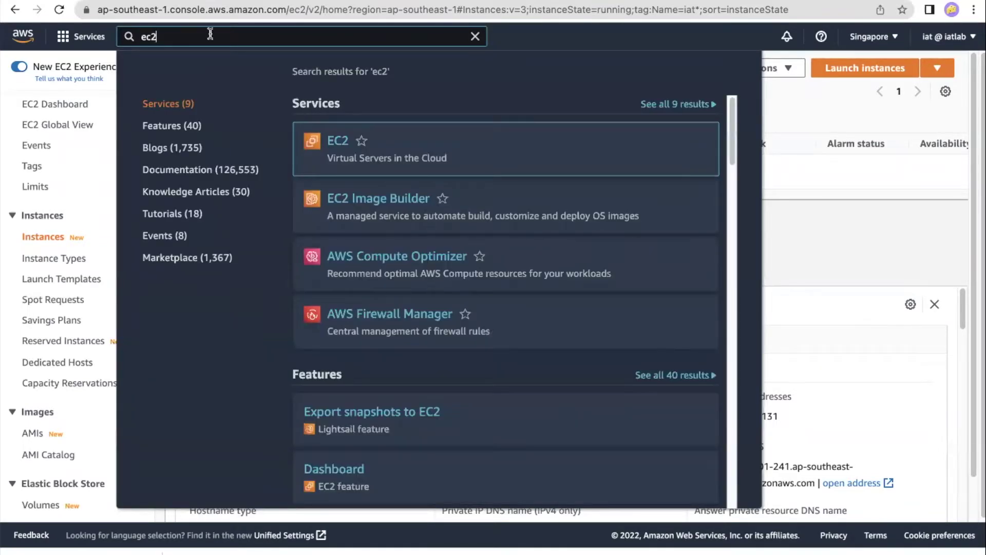
pyautogui.moveTo(342, 149)
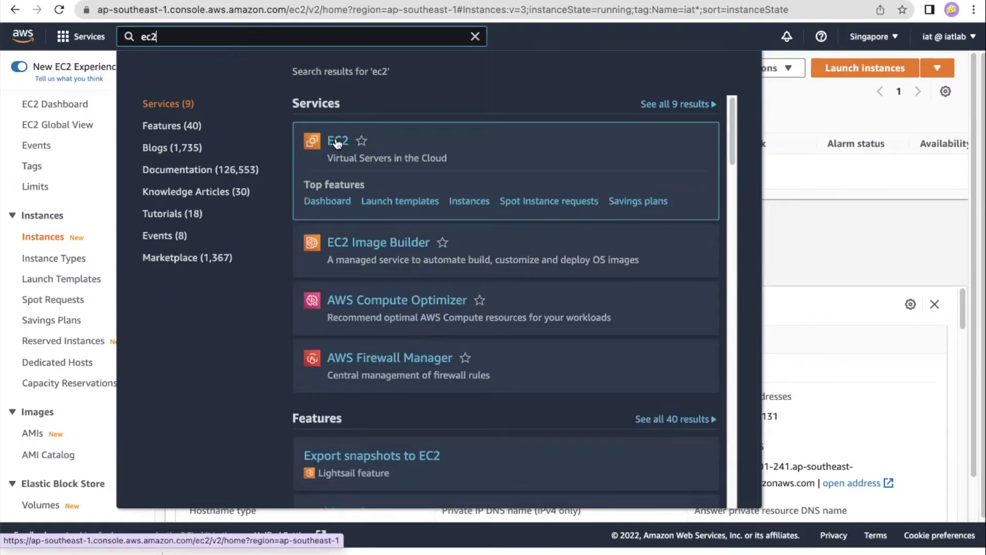
pyautogui.click(818, 109)
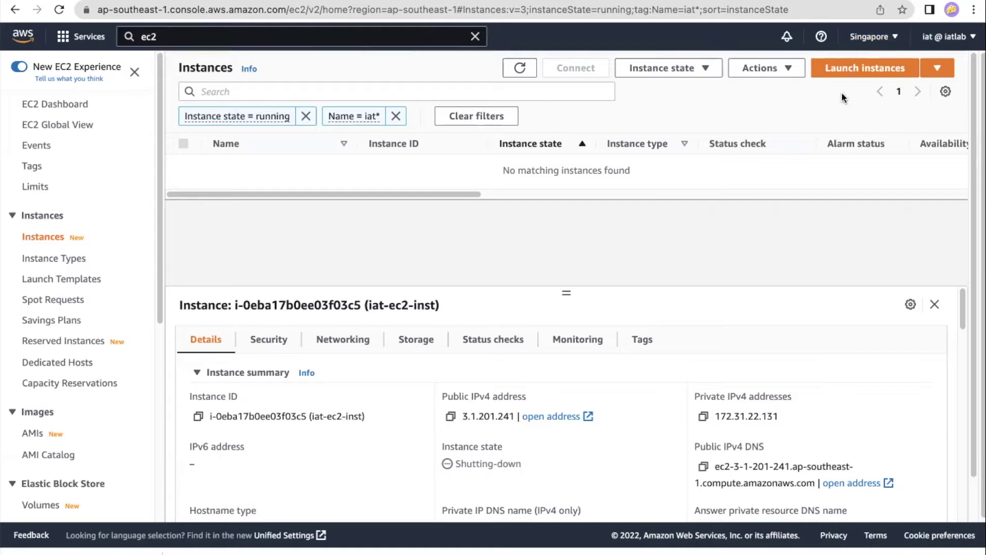
pyautogui.click(896, 38)
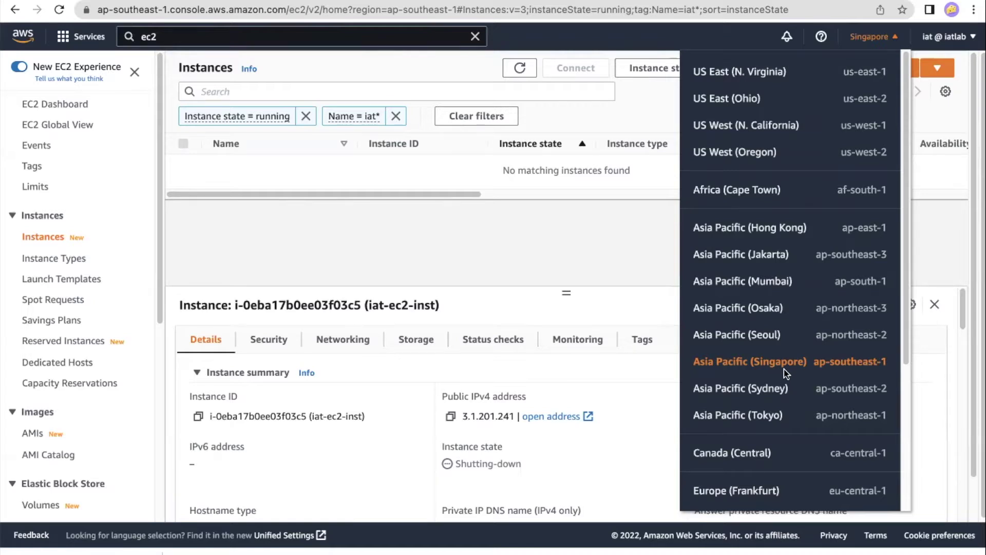
pyautogui.click(580, 249)
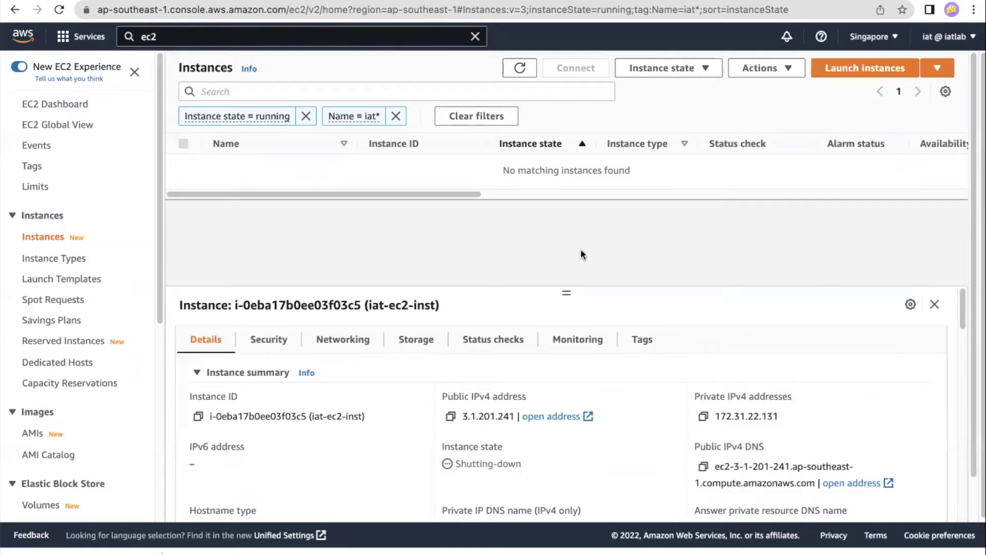
# - Start launching a new instance with the 64-bit (x86) Amazon Linux 2 AMI (HVM), Kernel 5.10, SSD Volume Type
pyautogui.click(878, 72)
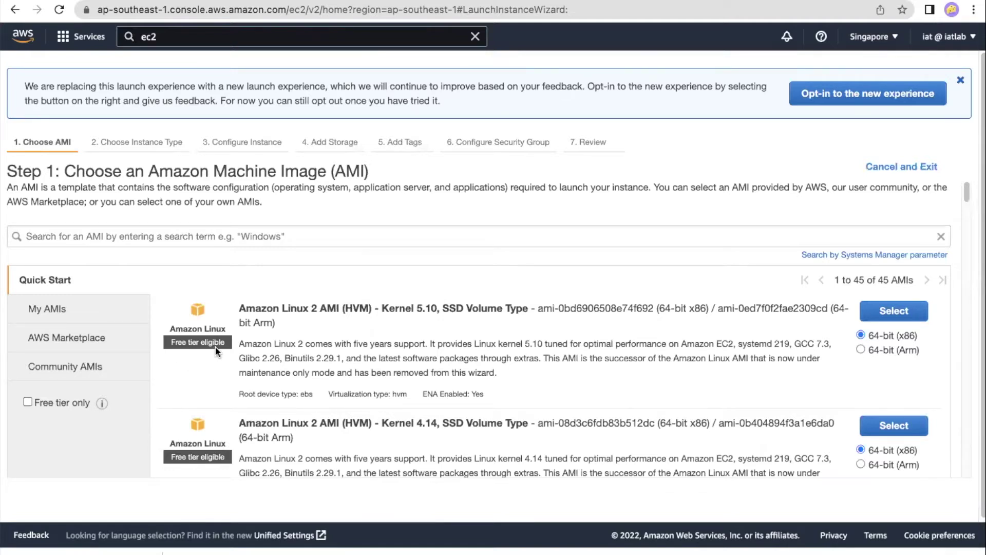
pyautogui.scroll(-5, 215, 346)
pyautogui.scroll(5, 215, 346)
pyautogui.click(894, 311)
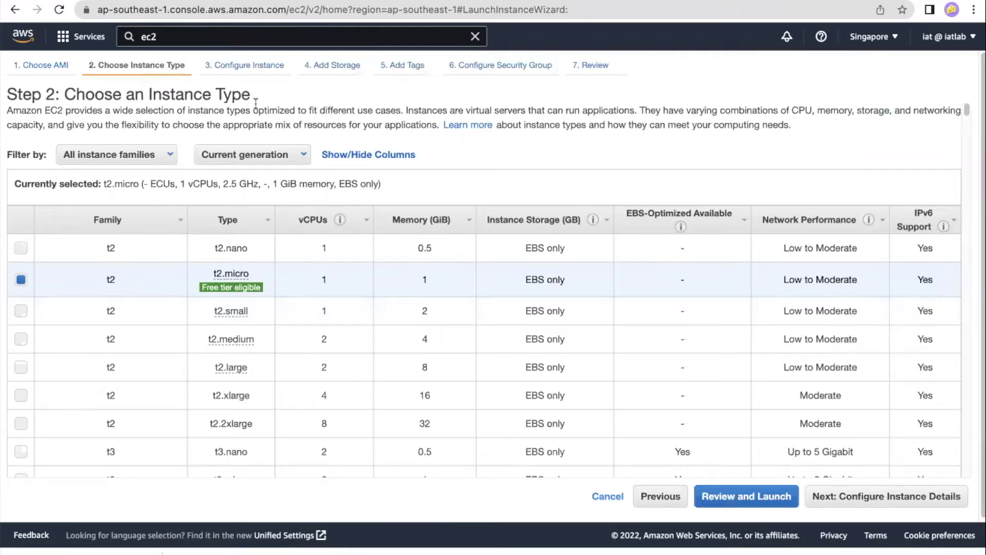
# - Accept the t2.micro instance type with the default instance details and 8 GiB gp2 root volume, continuing to the tags stage
pyautogui.moveTo(205, 288)
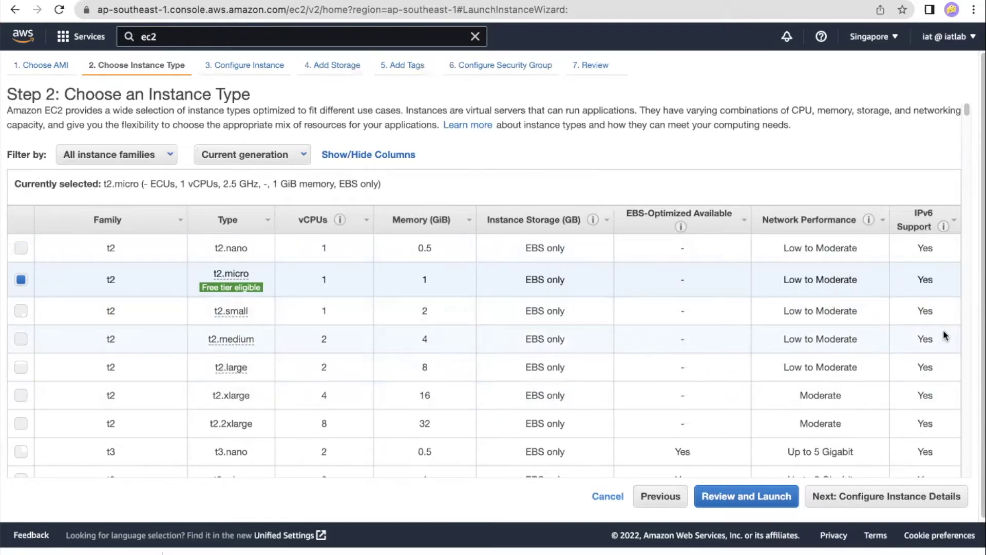
pyautogui.click(893, 497)
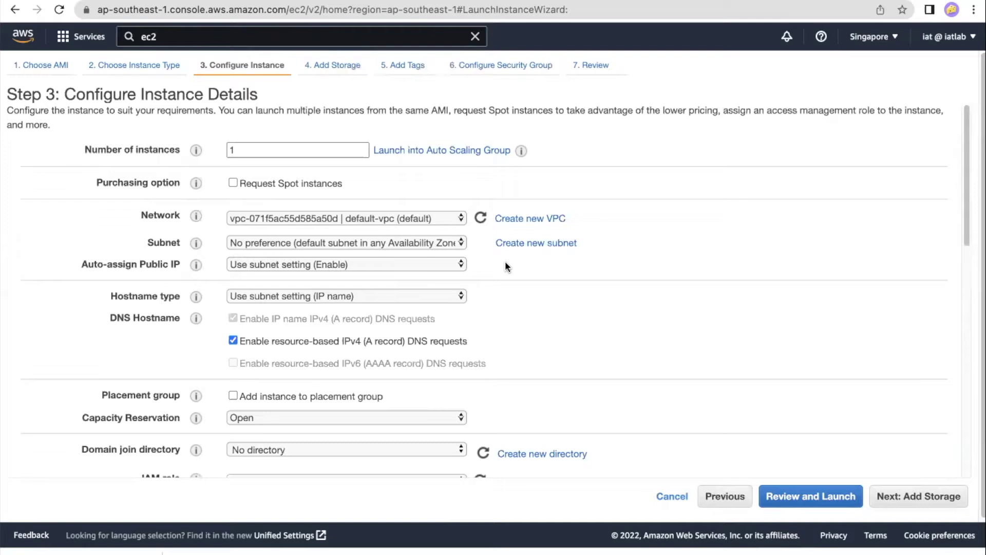
pyautogui.click(935, 496)
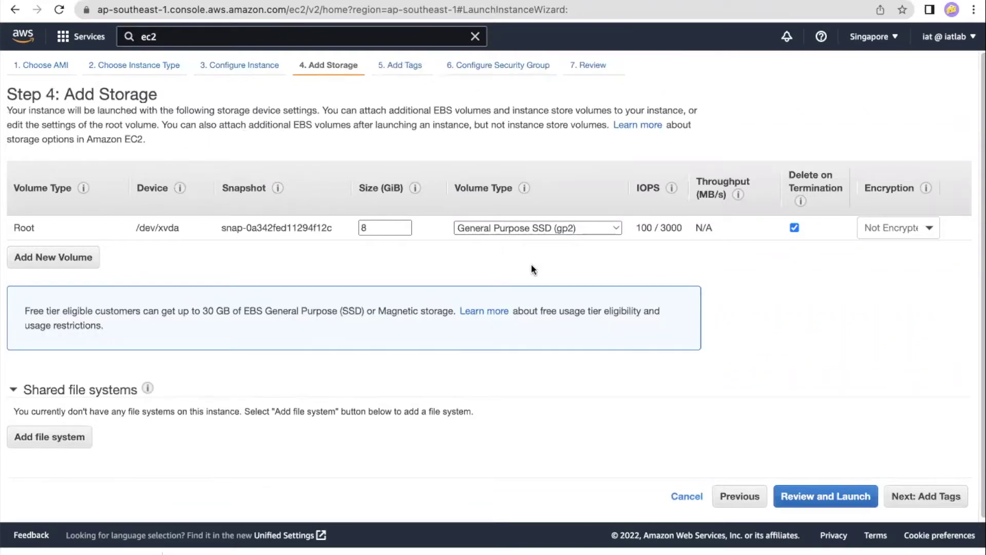
pyautogui.moveTo(389, 109); pyautogui.dragTo(611, 110)
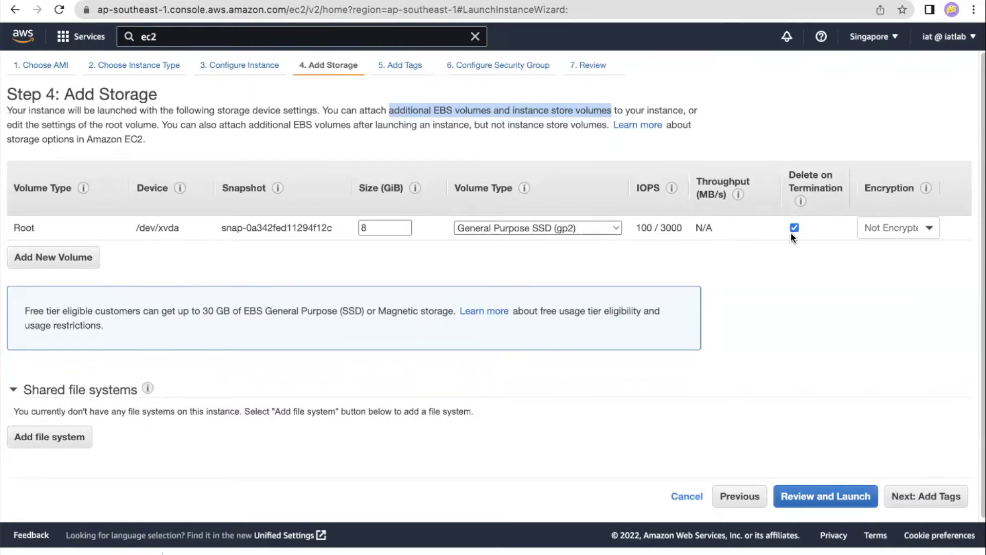
pyautogui.click(952, 498)
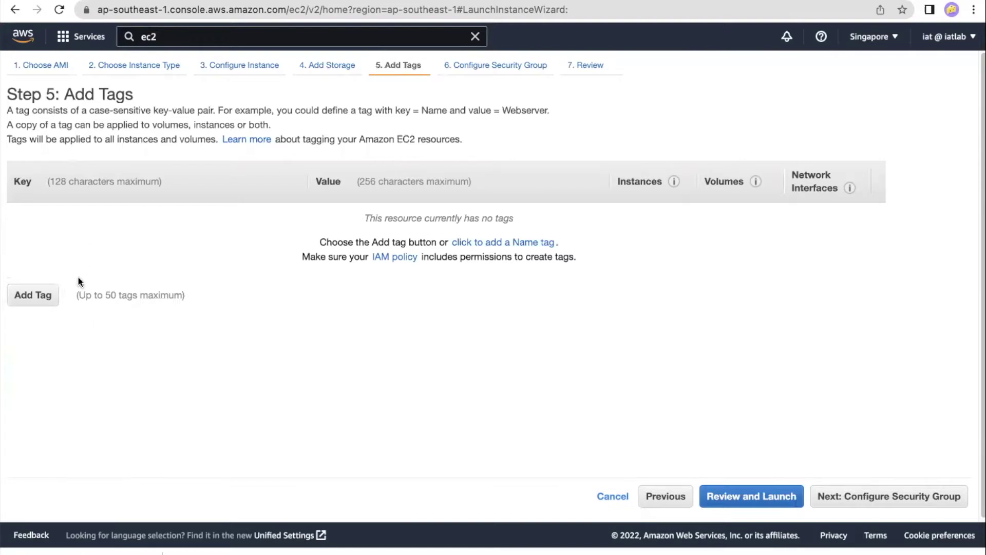
# - Add a tag with the key Name and the value iat-ec2-inst
pyautogui.click(35, 295)
pyautogui.click(103, 224)
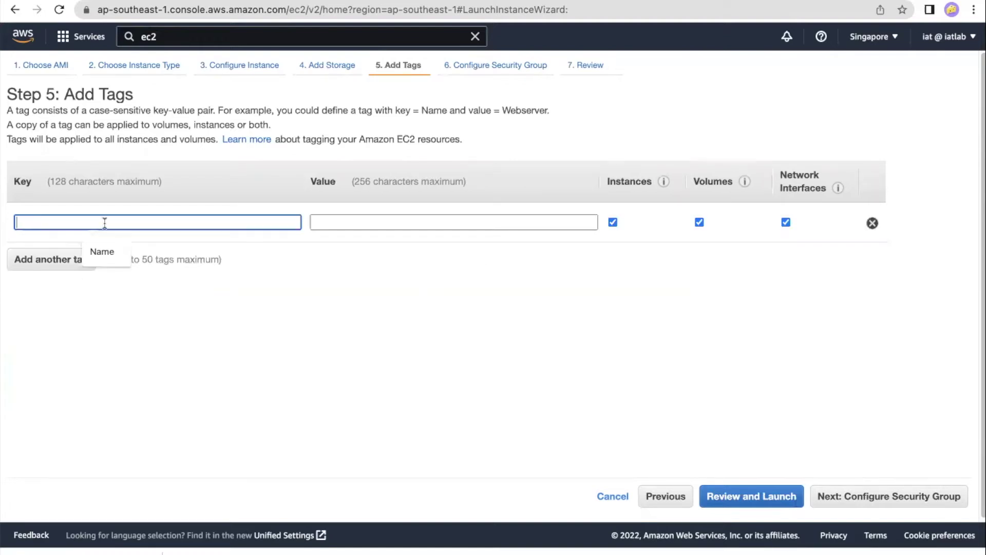
pyautogui.click(97, 250)
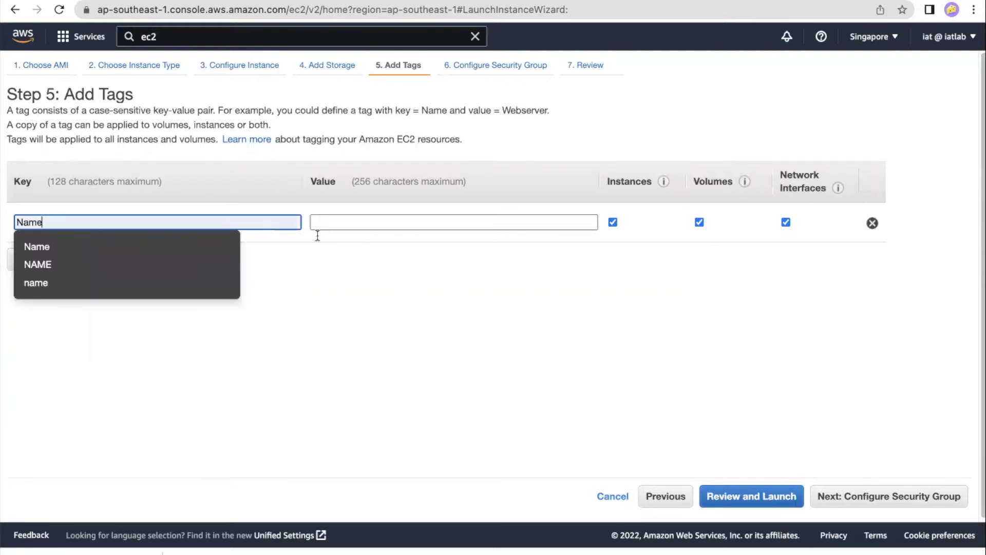
pyautogui.click(54, 248)
pyautogui.click(382, 223)
pyautogui.click(411, 251)
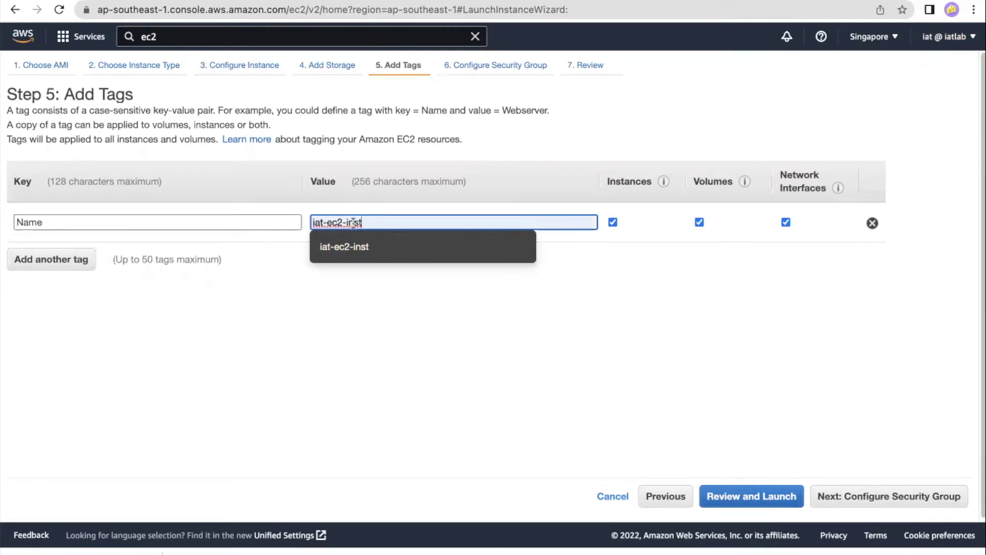
pyautogui.click(409, 328)
pyautogui.click(317, 226)
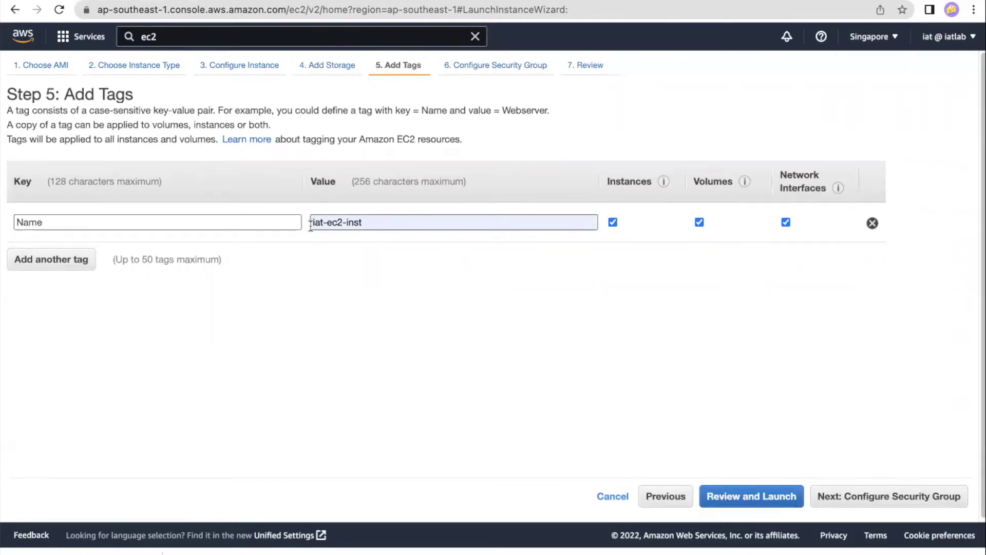
# - Keep the default new security group allowing SSH on port 22 from 0.0.0.0/0 and continue to the launch review
pyautogui.click(921, 495)
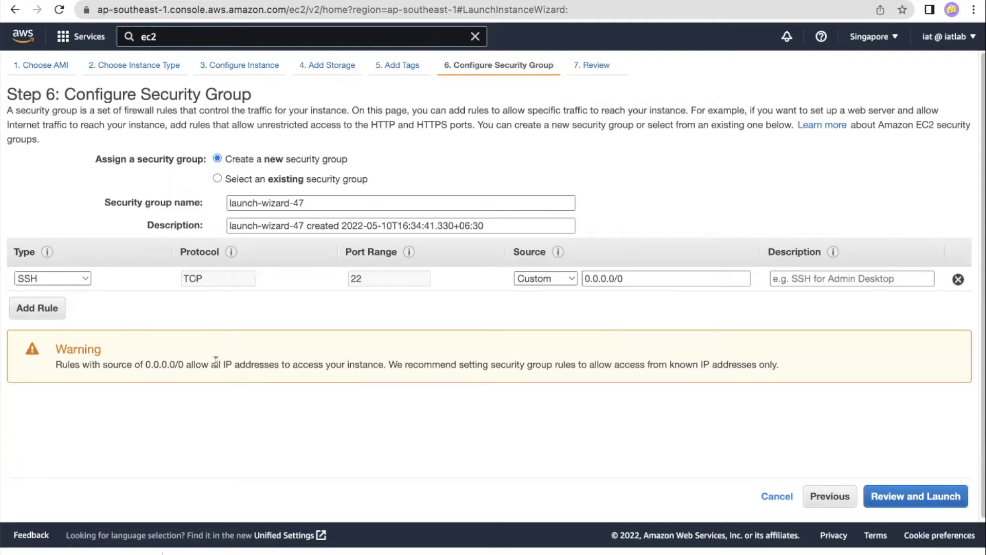
pyautogui.moveTo(146, 364); pyautogui.dragTo(183, 364)
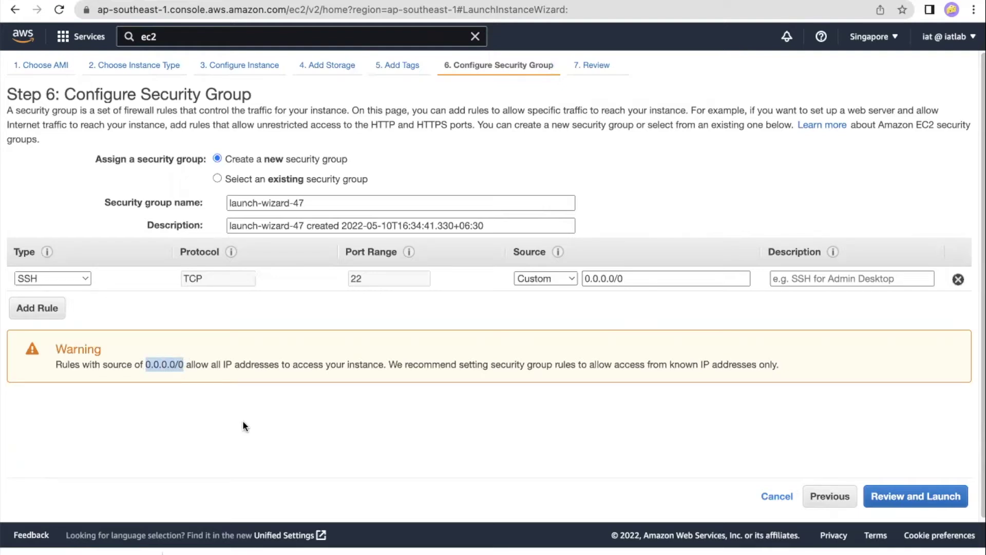
pyautogui.moveTo(669, 364); pyautogui.dragTo(755, 364)
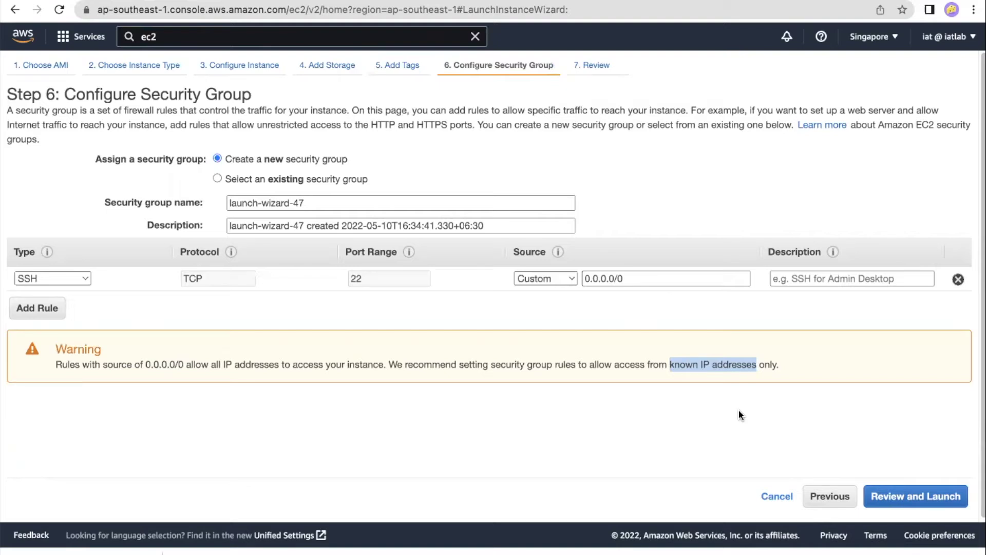
pyautogui.click(934, 497)
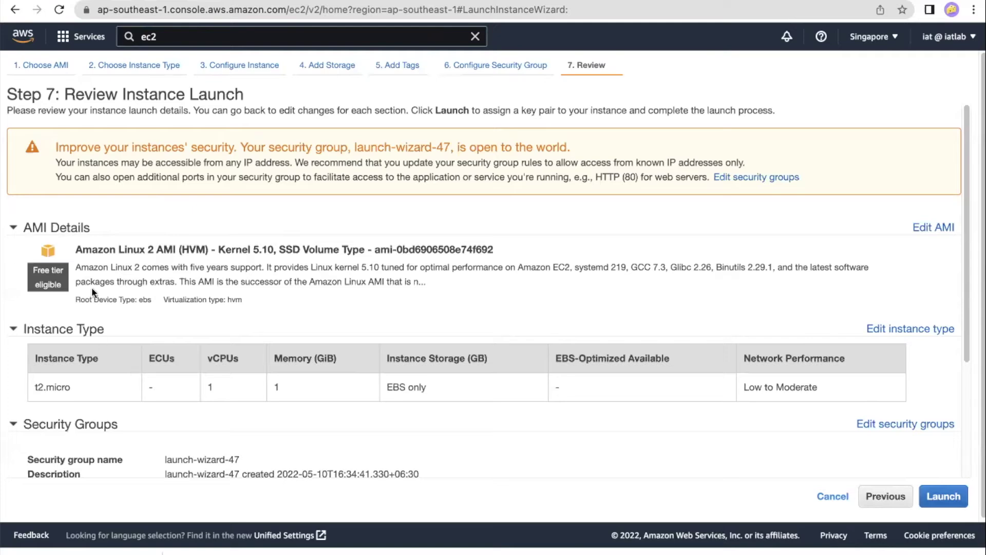
# - Review the instance launch summary and proceed to the key pair selection, reading its explanation of public and private keys
pyautogui.scroll(-3, 207, 343)
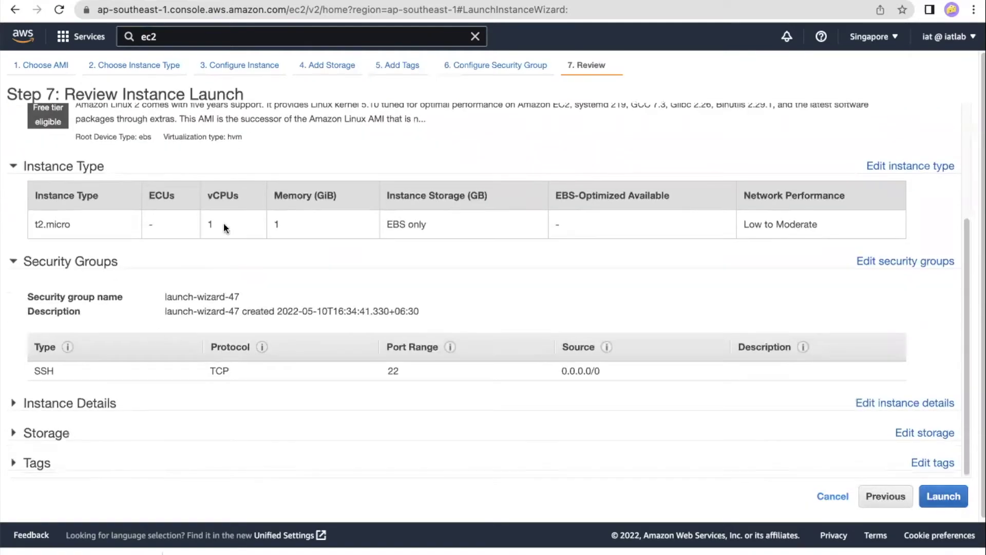
pyautogui.scroll(3, 258, 345)
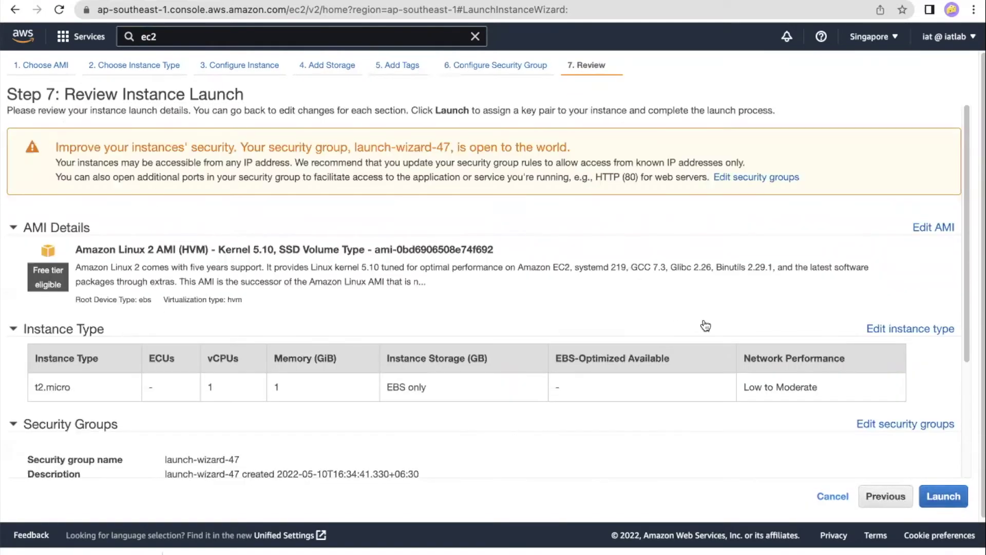
pyautogui.scroll(-3, 927, 368)
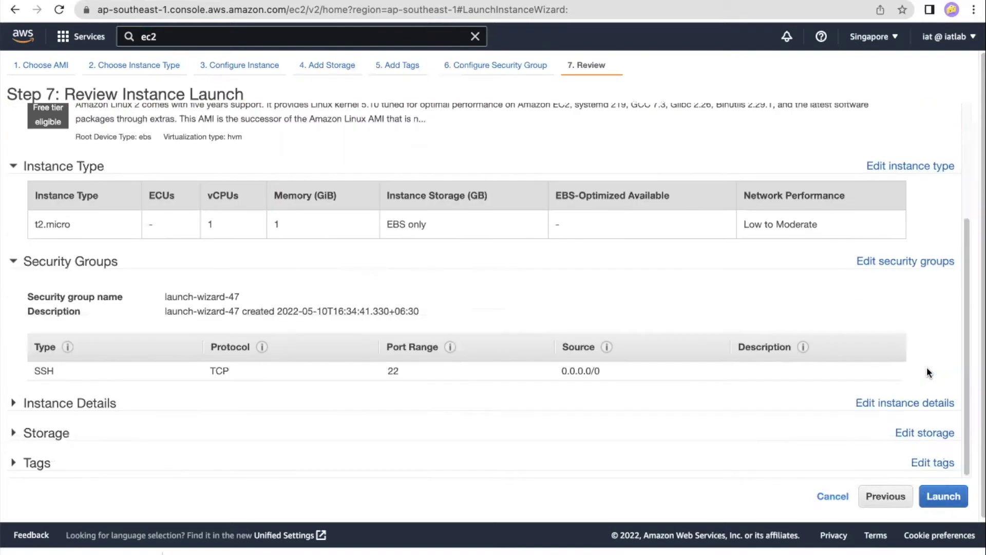
pyautogui.click(944, 497)
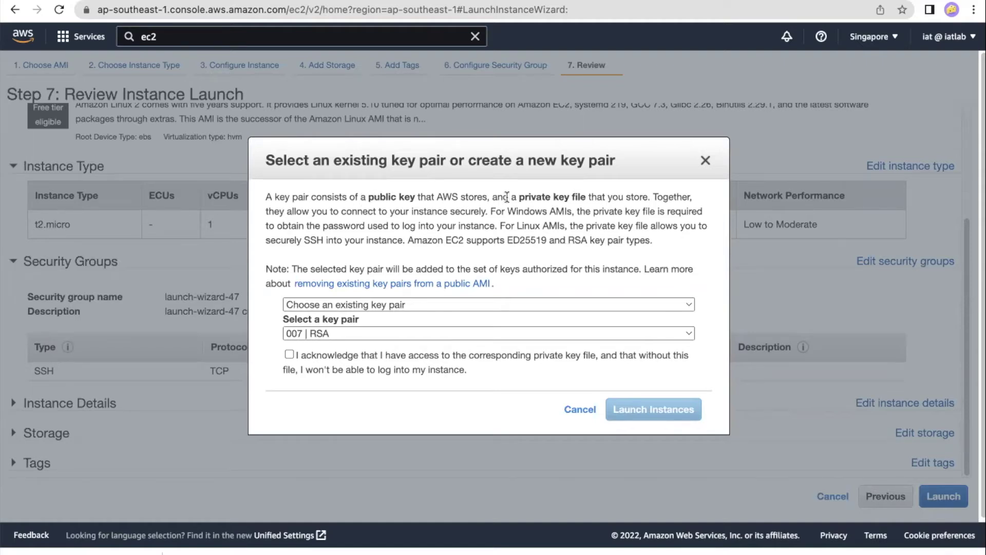
pyautogui.moveTo(368, 197); pyautogui.dragTo(481, 193)
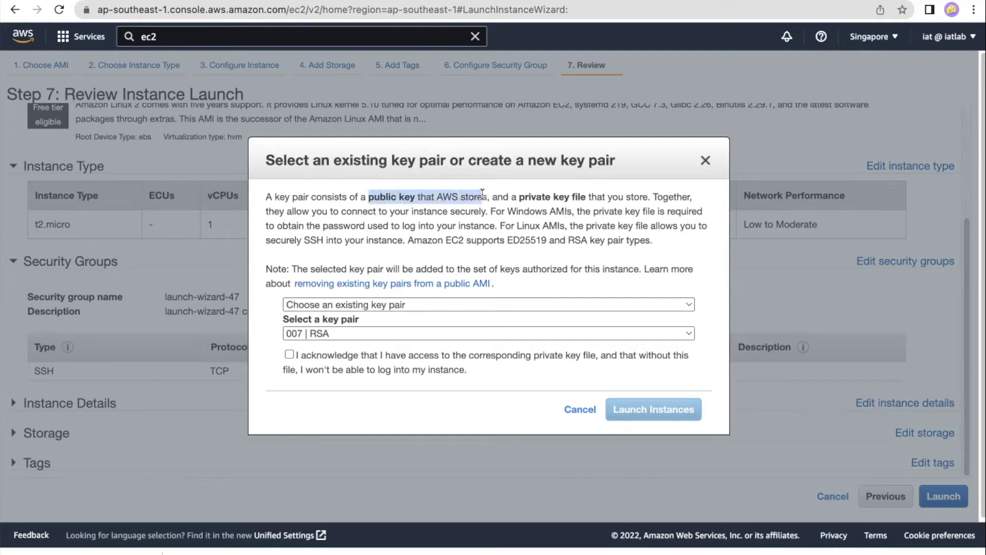
pyautogui.click(548, 197)
pyautogui.moveTo(519, 197); pyautogui.dragTo(648, 197)
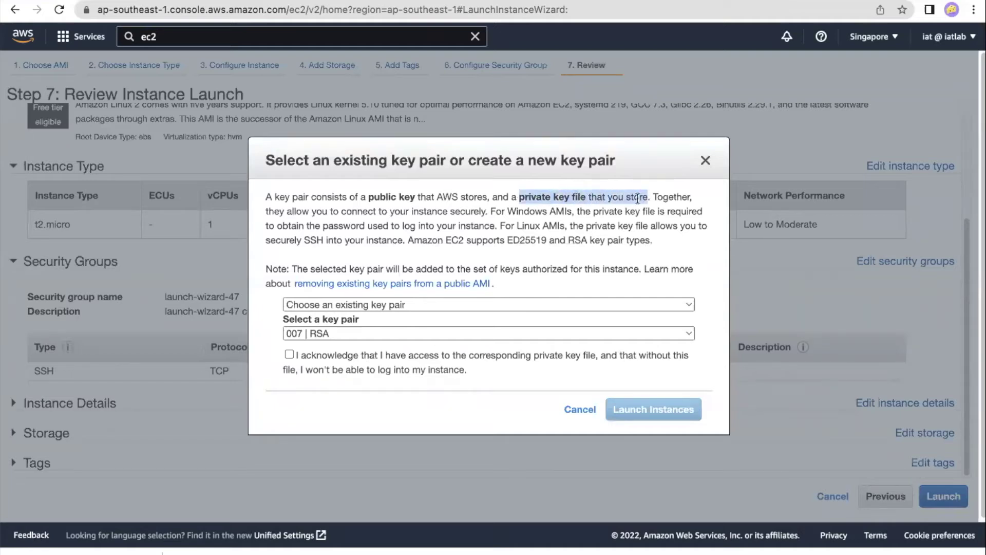
pyautogui.click(571, 242)
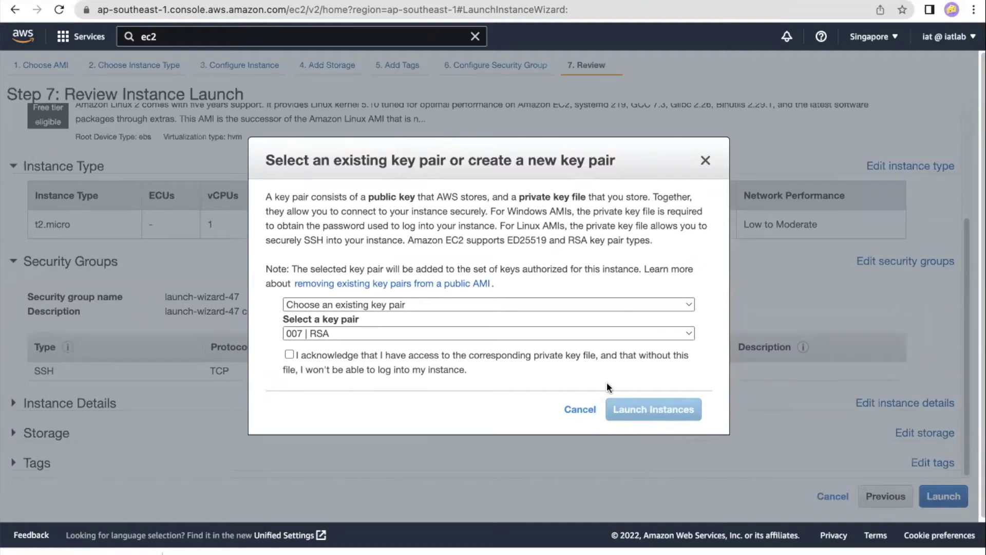
# - Create a new RSA key pair named iat-may-key and download its private key file
pyautogui.click(307, 304)
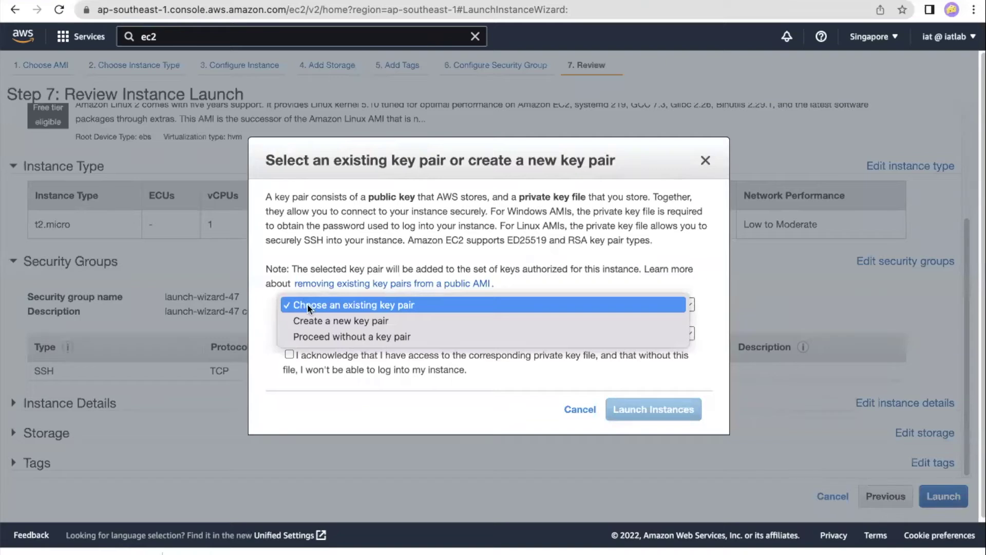
pyautogui.click(313, 316)
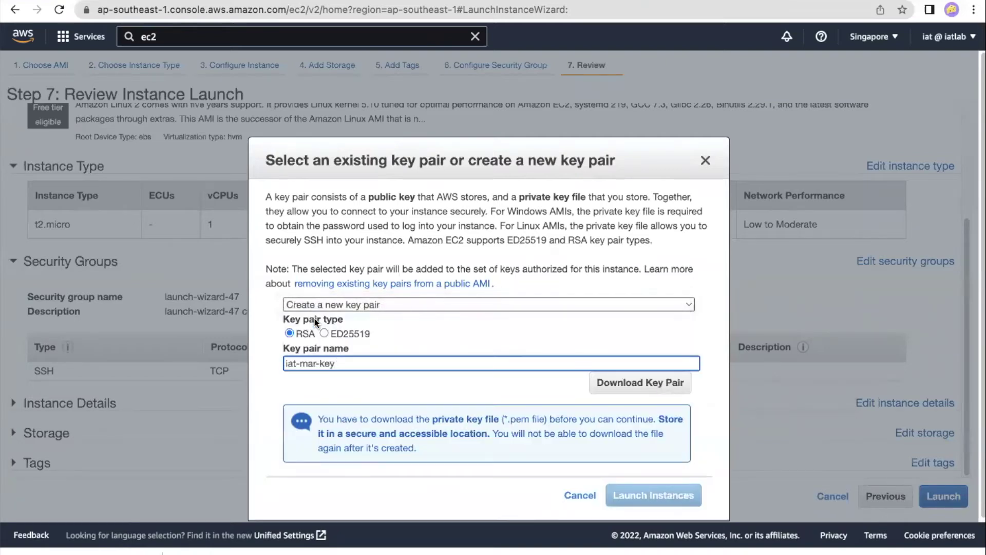
pyautogui.click(314, 364)
pyautogui.press('BackSpace')
pyautogui.write('y')
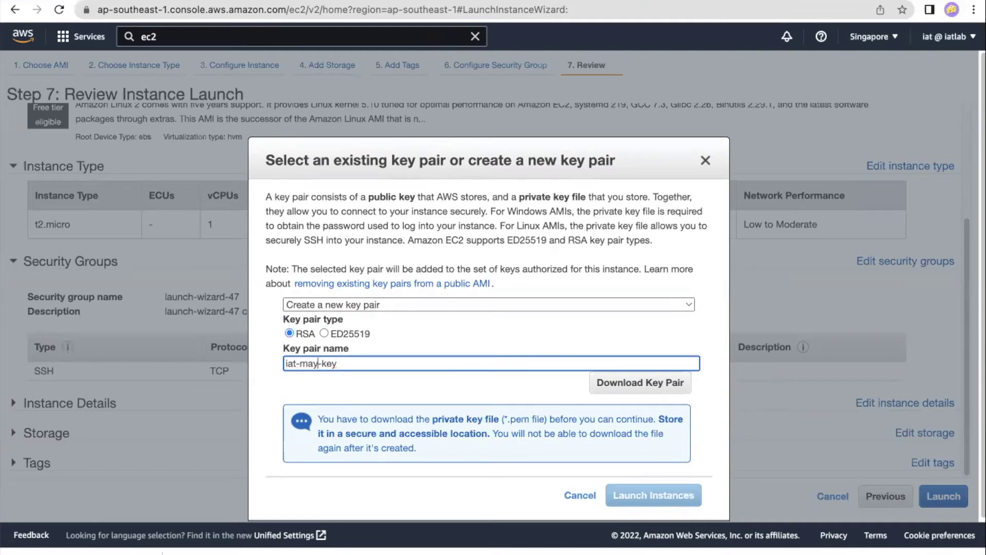
pyautogui.click(355, 366)
pyautogui.click(619, 385)
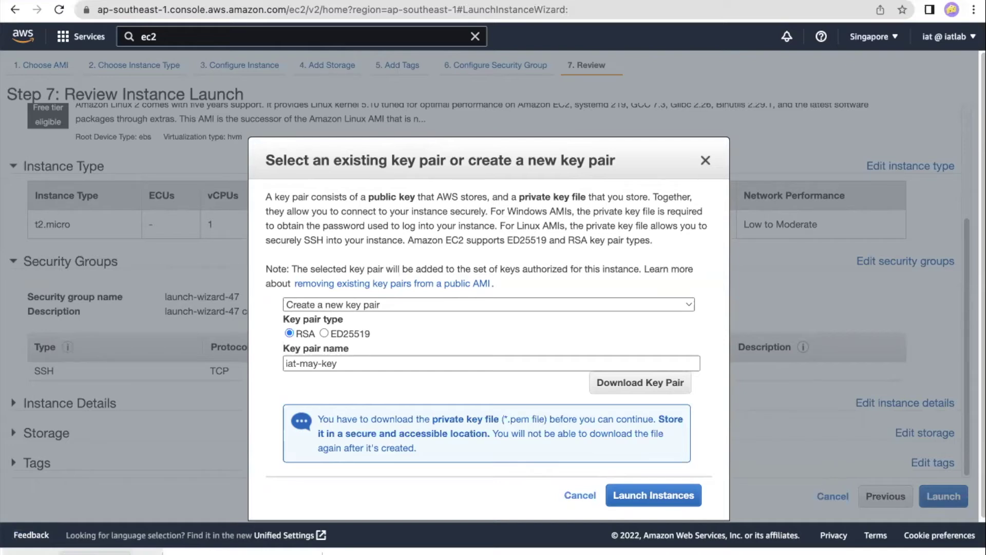
# - Launch the instance and select the new pending iat-ec2-inst in the instances list
pyautogui.click(637, 505)
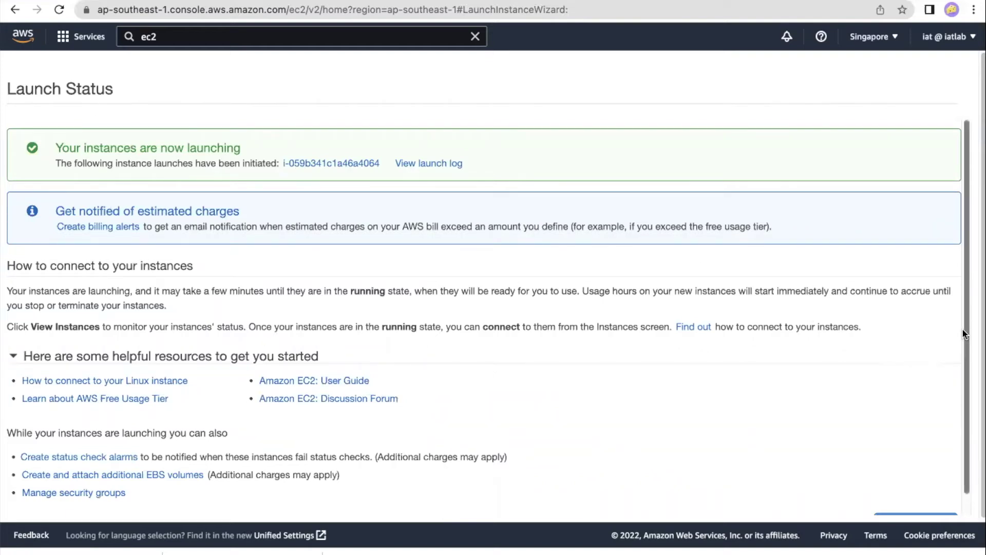
pyautogui.scroll(-1, 968, 400)
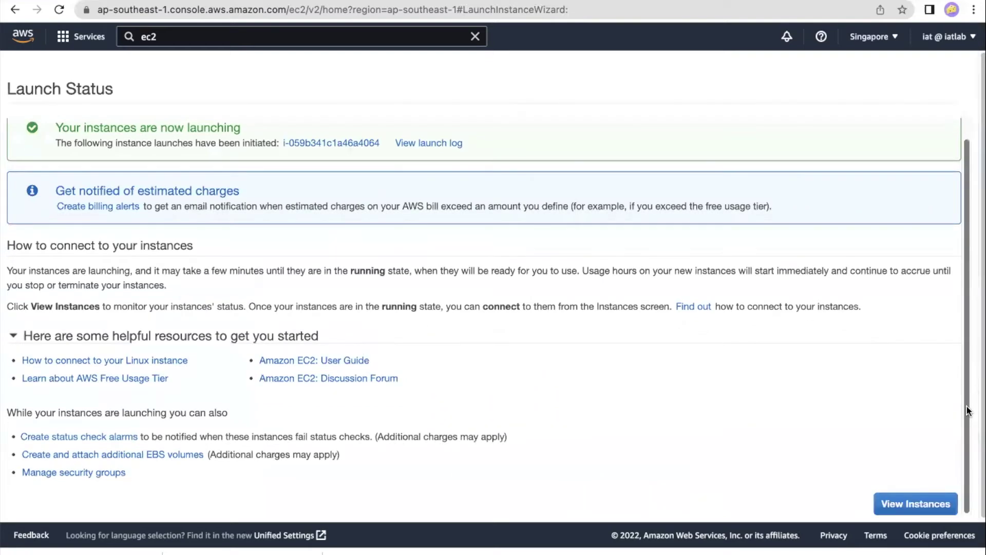
pyautogui.click(925, 508)
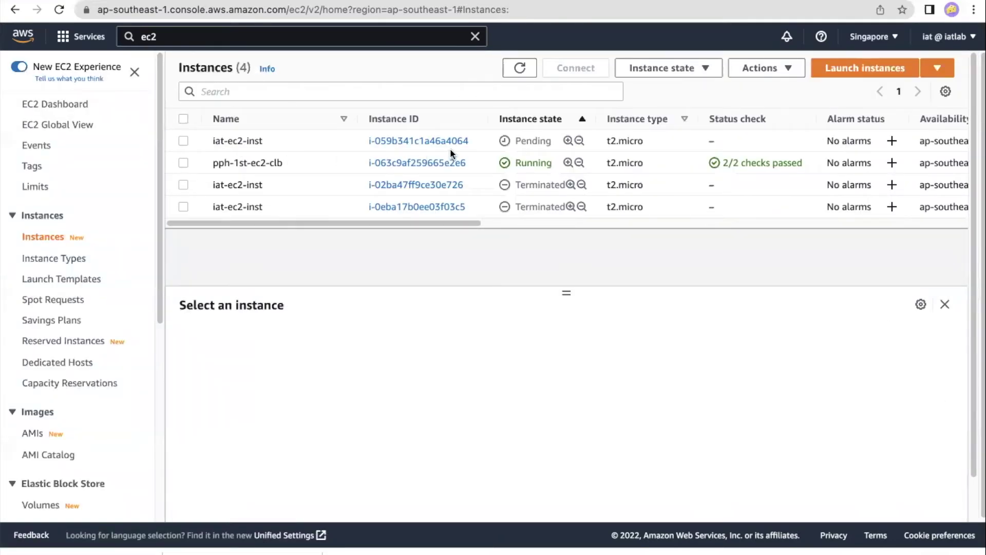
pyautogui.click(183, 140)
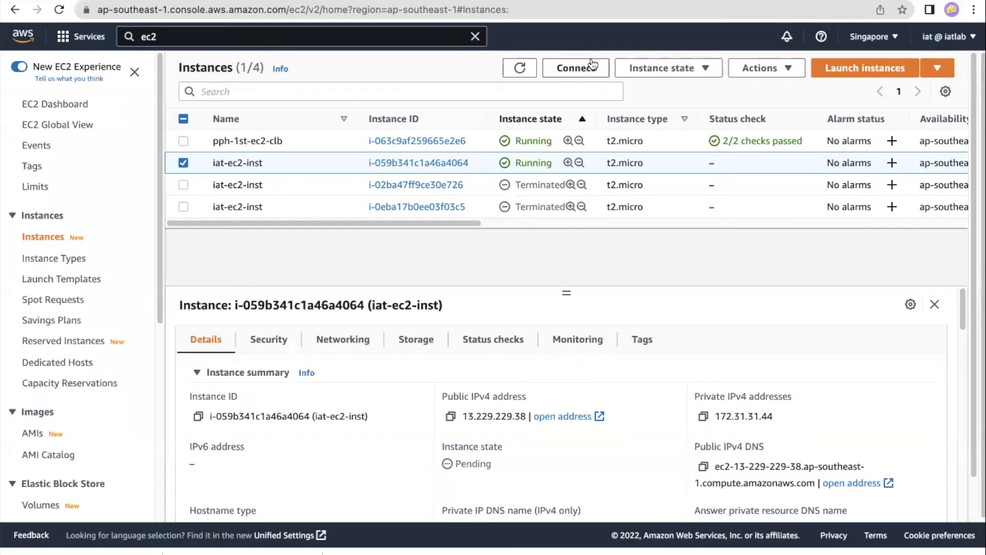
# - Connect to the selected running iat-ec2-inst through EC2 Instance Connect with the default user name ec2-user
pyautogui.click(569, 69)
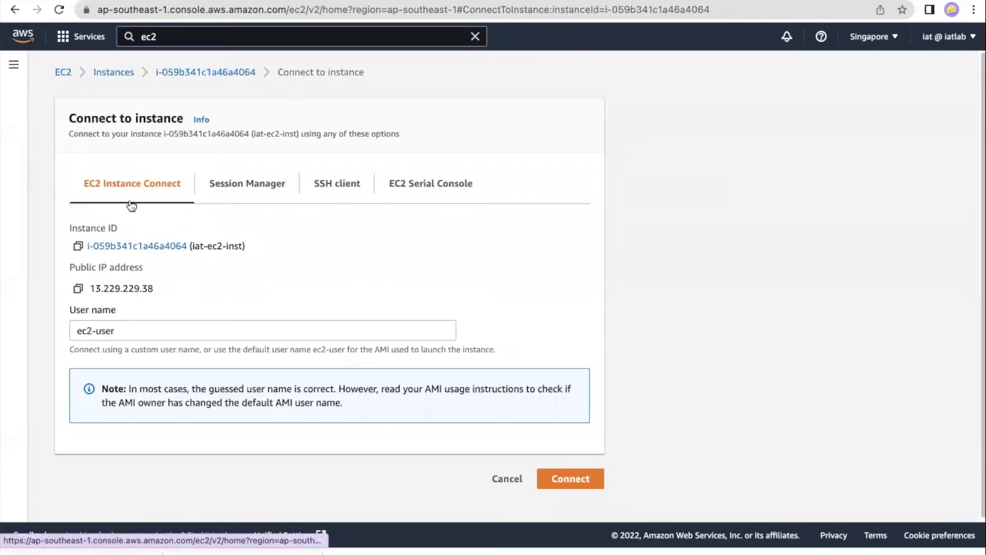
pyautogui.tripleClick(117, 330)
pyautogui.press('BackSpace')
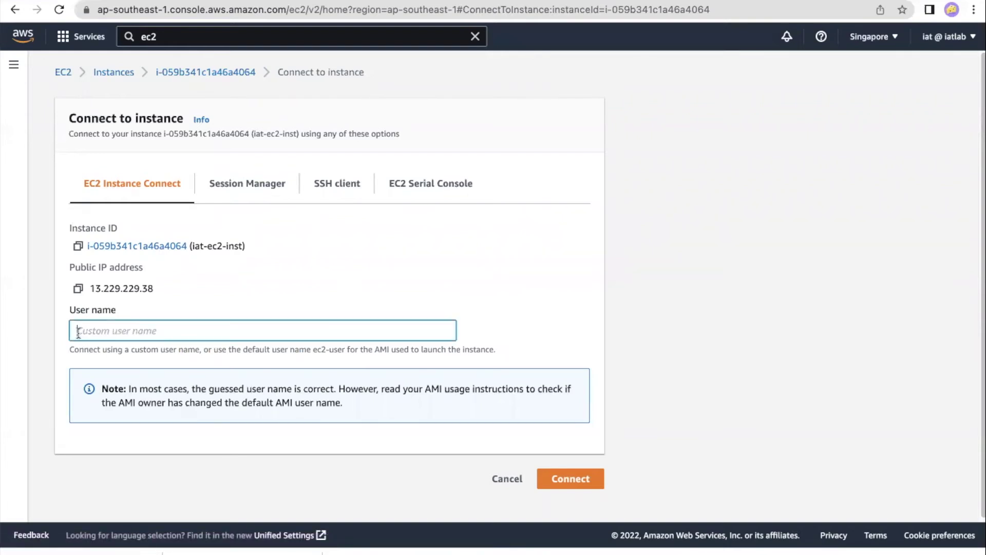
pyautogui.click(189, 305)
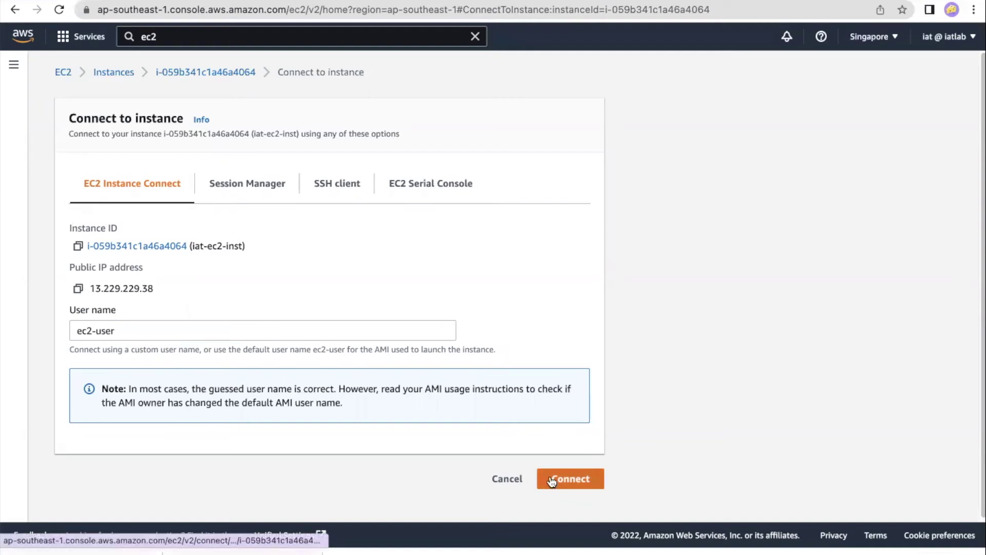
pyautogui.click(552, 478)
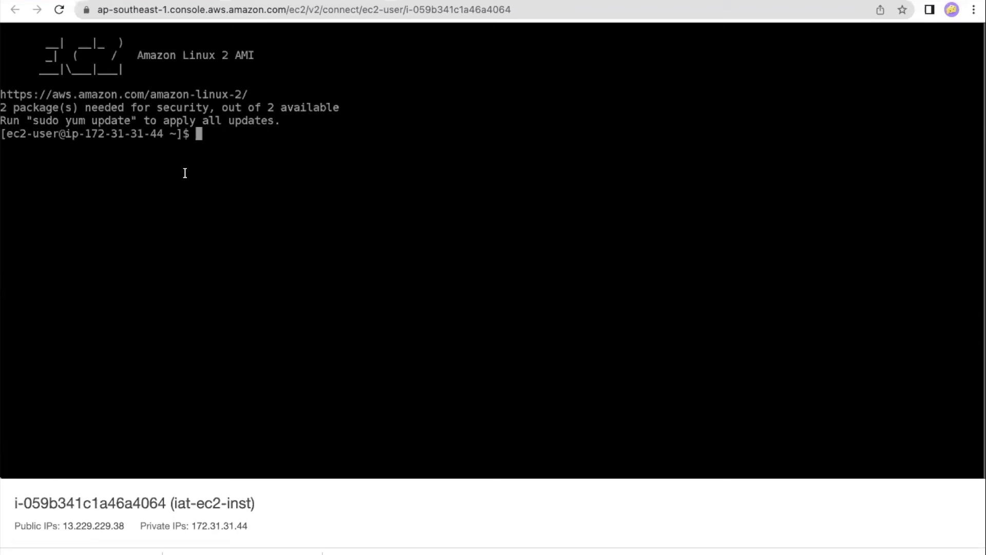
# - Check the logged-in user and the current working directory in the instance's terminal with whoami and pwd
pyautogui.write('whoami')
pyautogui.press('Return')
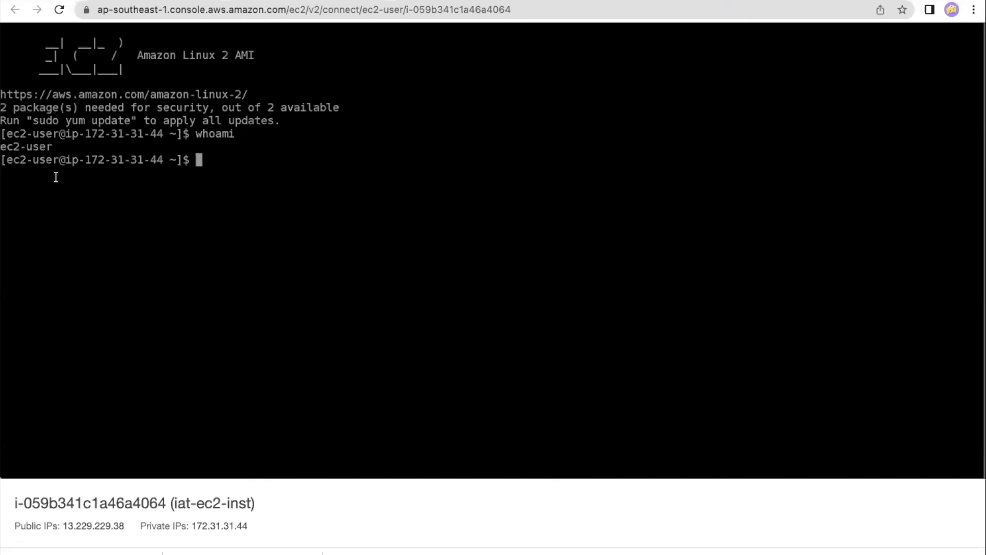
pyautogui.moveTo(58, 133); pyautogui.dragTo(6, 132)
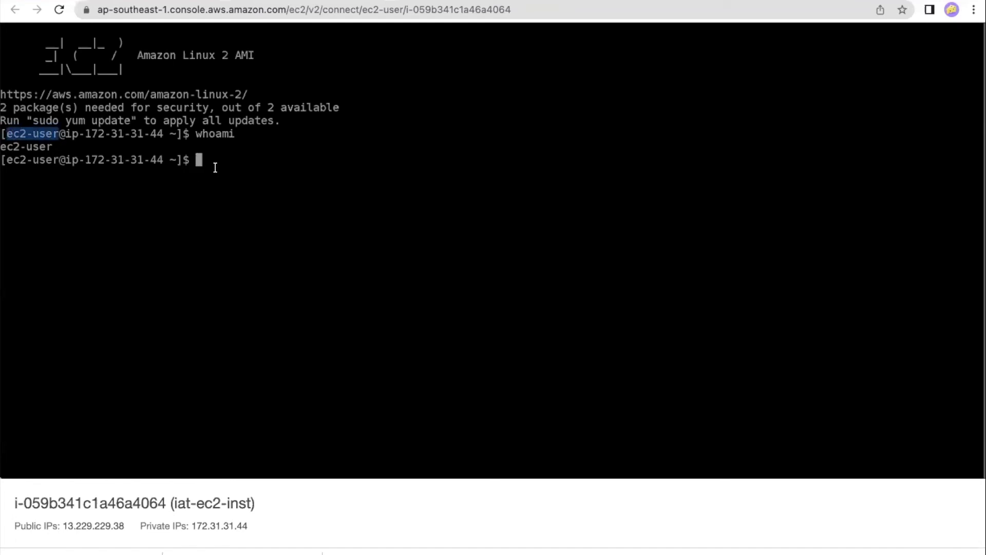
pyautogui.write('pwd')
pyautogui.press('Return')
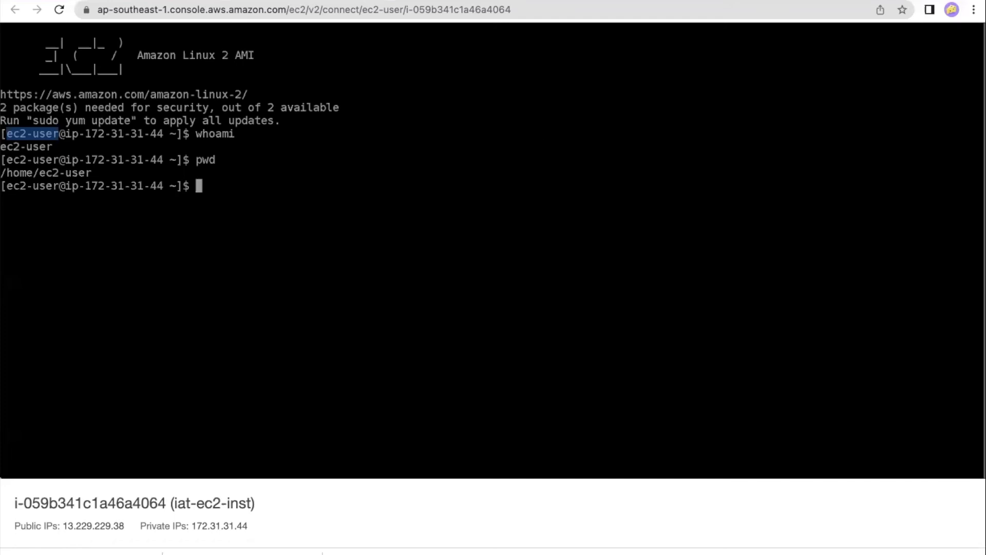
pyautogui.press('Return')
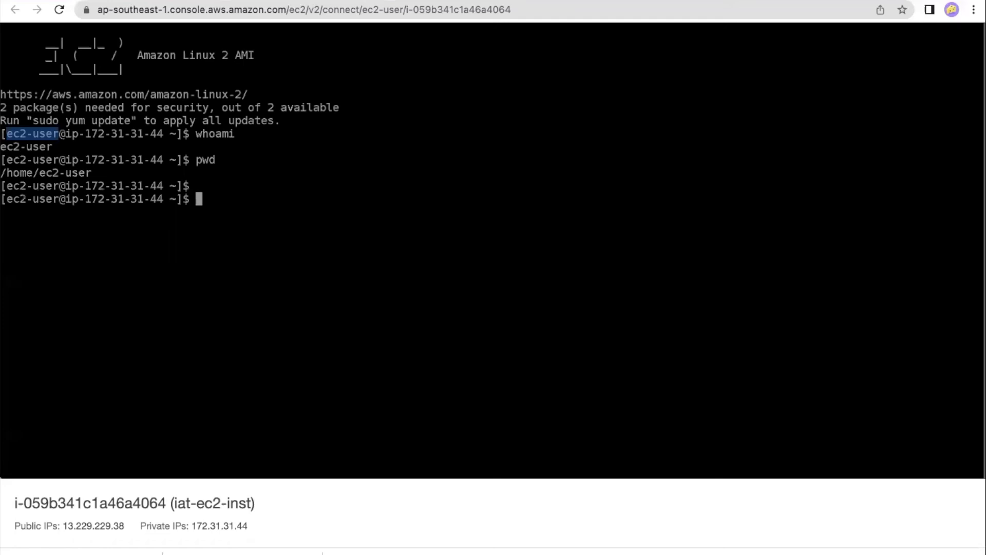
pyautogui.write('ping www.googl')
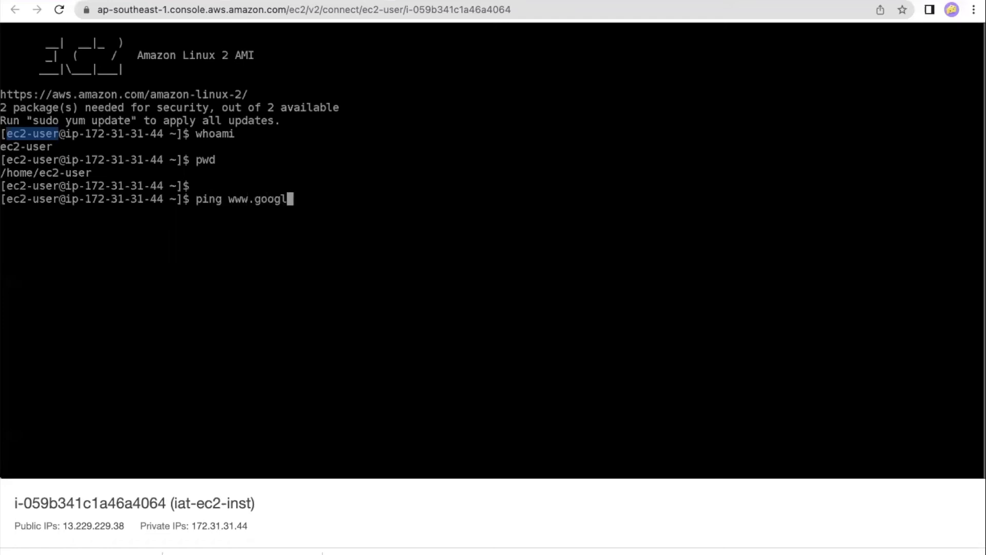
pyautogui.write('e.com')
pyautogui.press('Return')
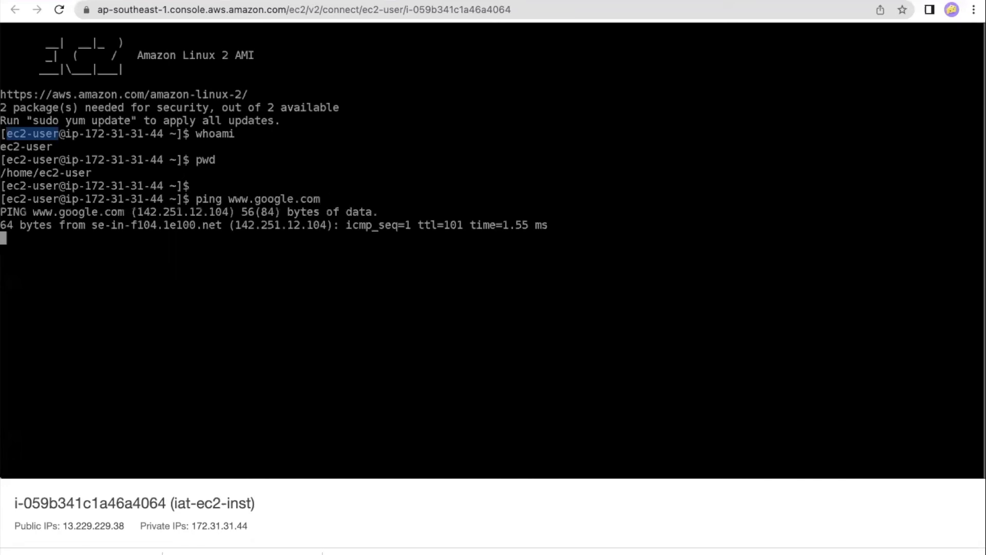
pyautogui.hotkey('ctrl', 'c')
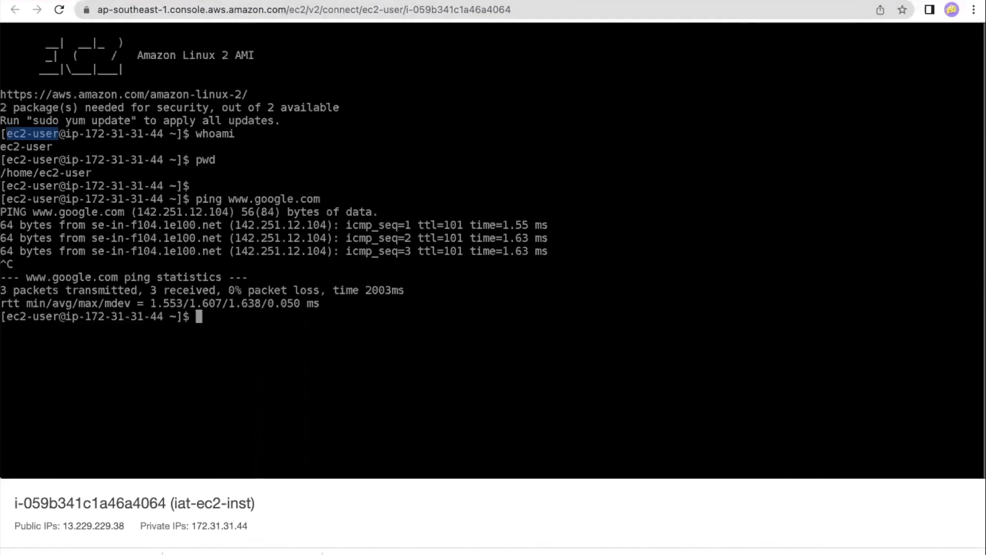
pyautogui.press('super+w')
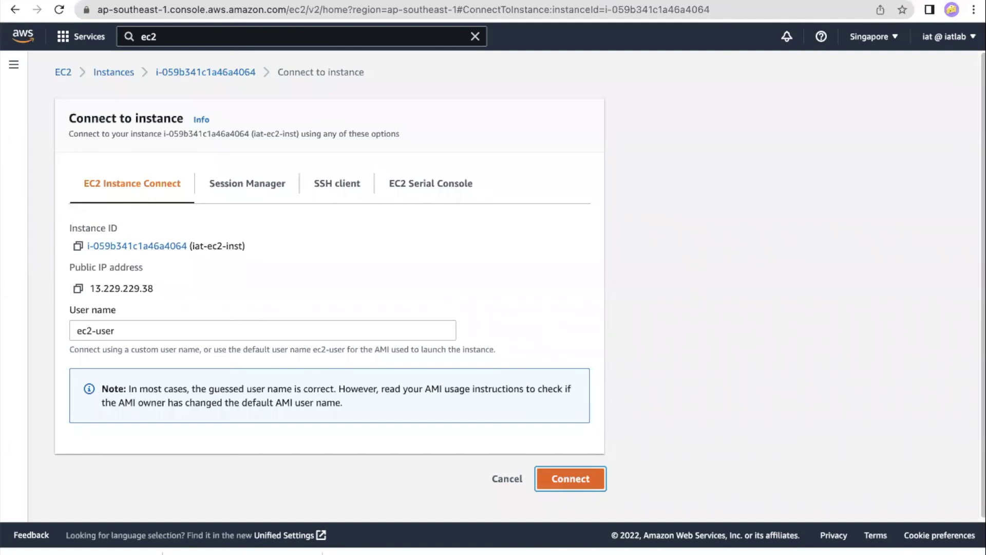
# - Return to the instances list and terminate the running iat-ec2-inst instance, confirming the termination
pyautogui.click(113, 75)
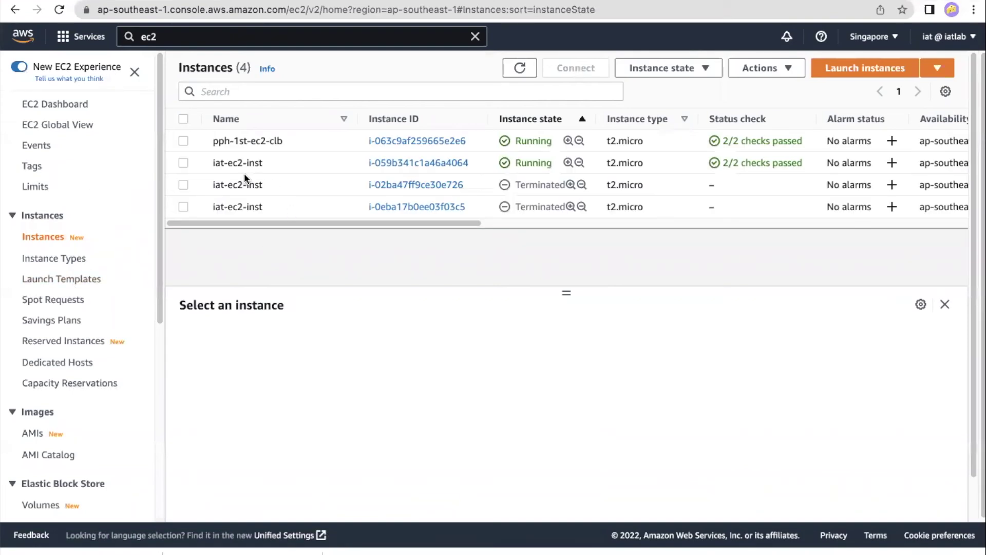
pyautogui.click(183, 162)
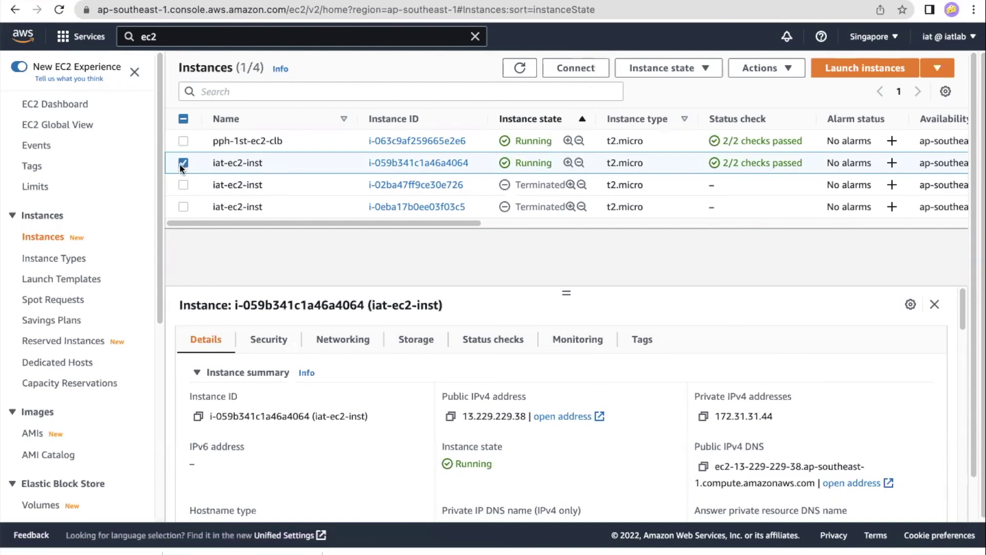
pyautogui.click(707, 70)
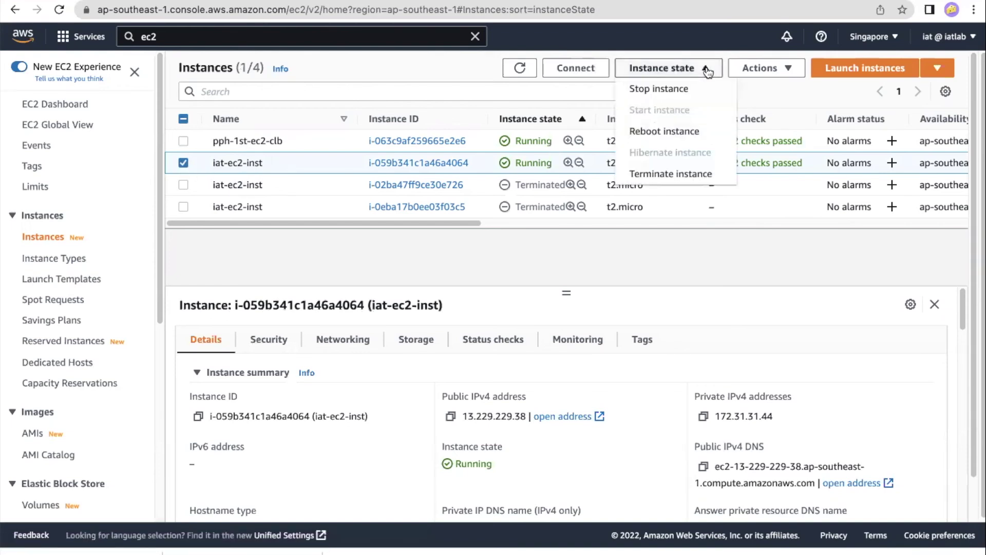
pyautogui.click(674, 176)
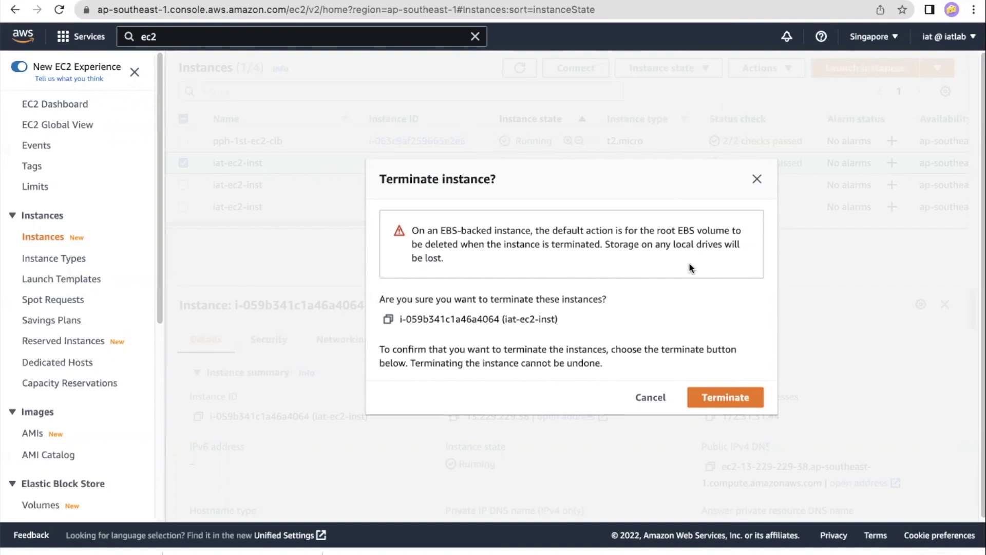
pyautogui.click(711, 402)
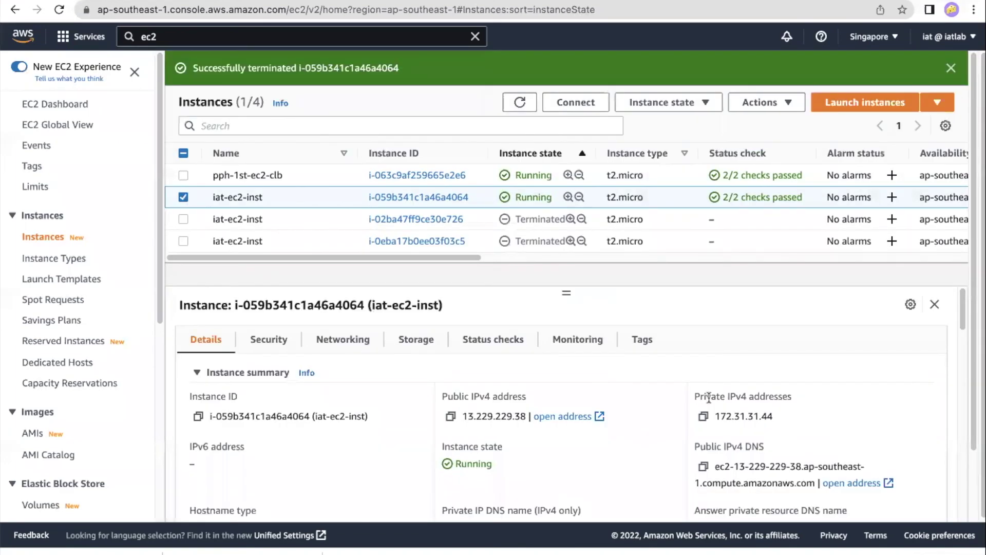